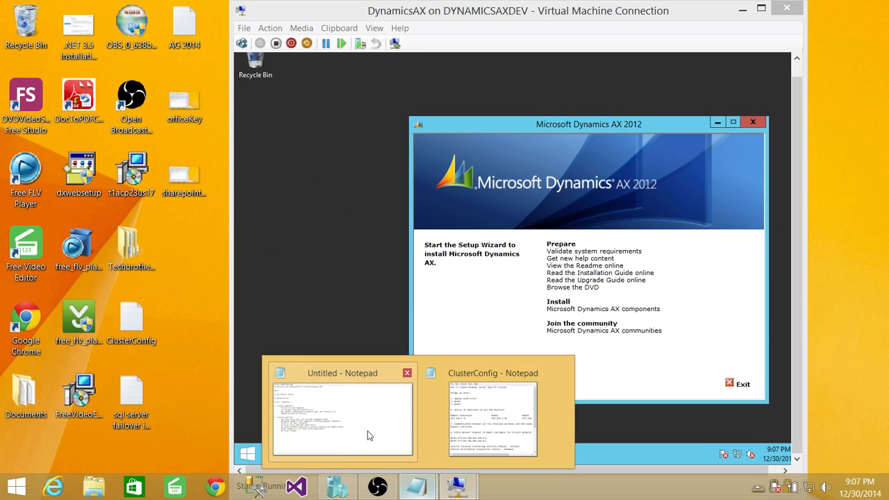
Review the Windows components listed as installation prerequisites in the untitled Notepad notes, and return to the virtual machine.
{"action": "left_click", "coordinate": [367, 430]}
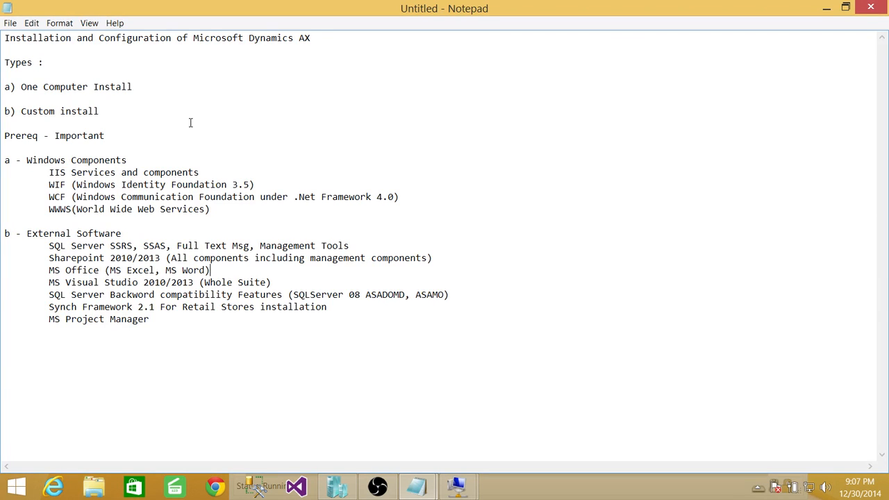
{"action": "left_click", "coordinate": [218, 210]}
{"action": "left_click", "coordinate": [81, 208], "text": "shift"}
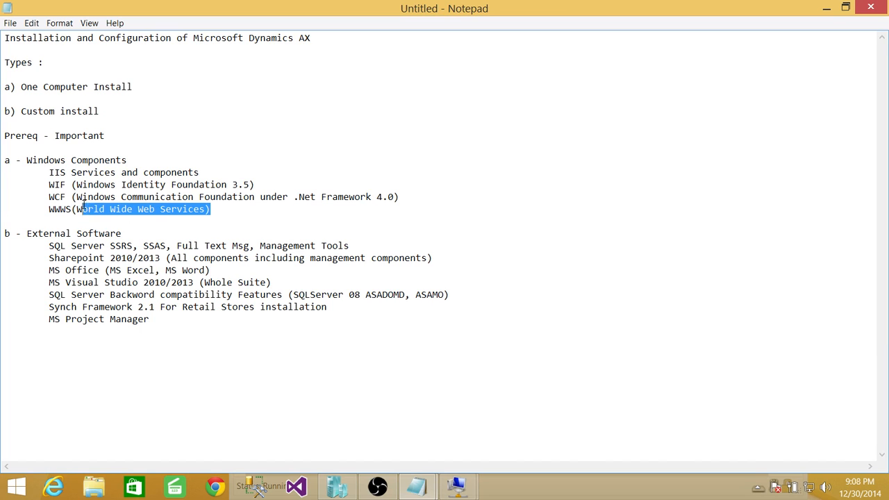
{"action": "left_click_drag", "start_coordinate": [82, 209], "coordinate": [33, 175]}
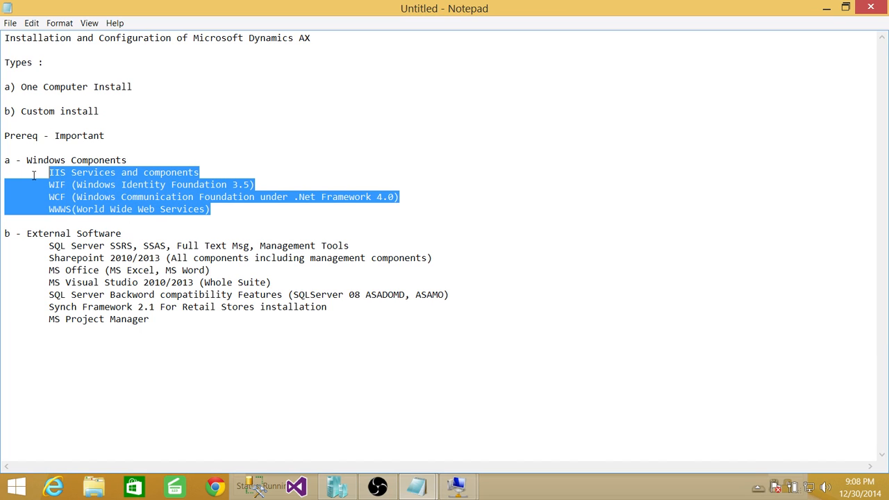
{"action": "left_click", "coordinate": [132, 161]}
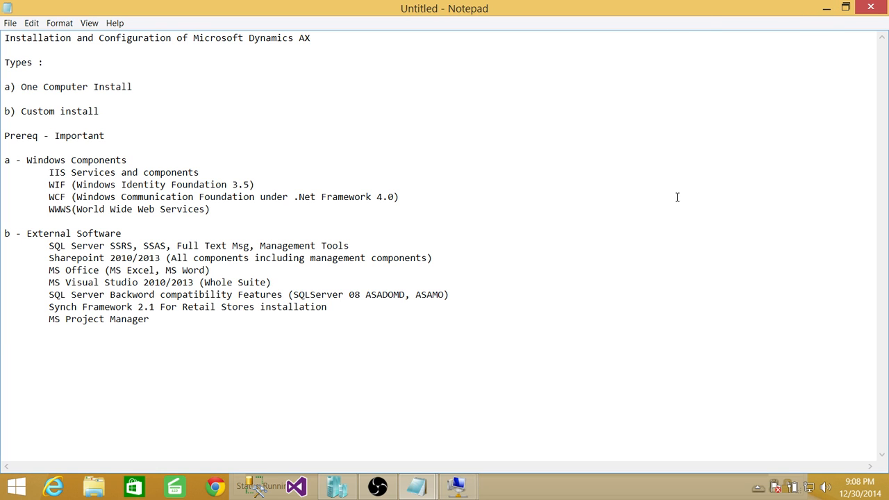
{"action": "left_click", "coordinate": [826, 9]}
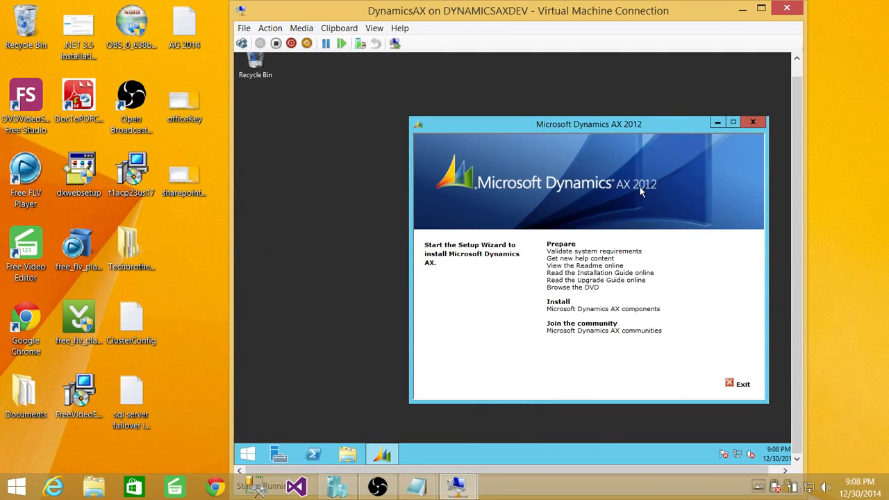
Run the system requirements validation with the Databases and Server components selected, adjusting the Web server components selection.
{"action": "left_click", "coordinate": [581, 253]}
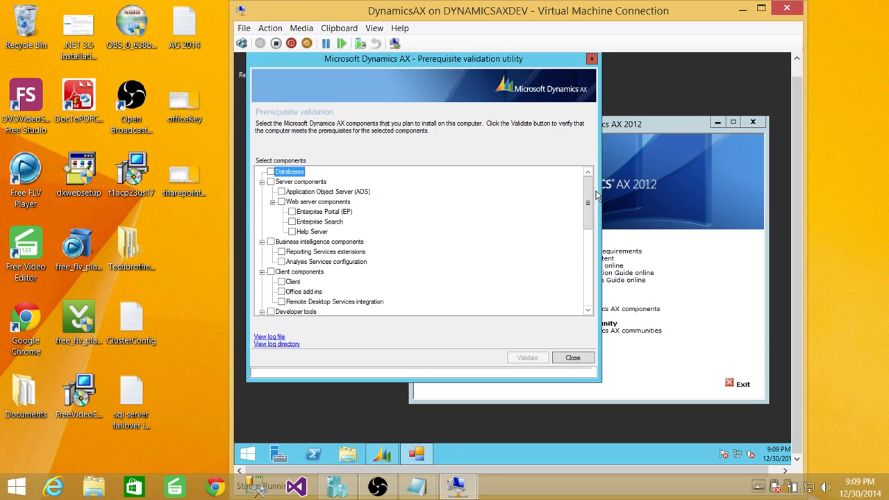
{"action": "mouse_move", "coordinate": [588, 198]}
{"action": "left_mouse_down"}
{"action": "mouse_move", "coordinate": [590, 291]}
{"action": "mouse_move", "coordinate": [591, 181]}
{"action": "left_mouse_up"}
{"action": "left_click", "coordinate": [270, 171]}
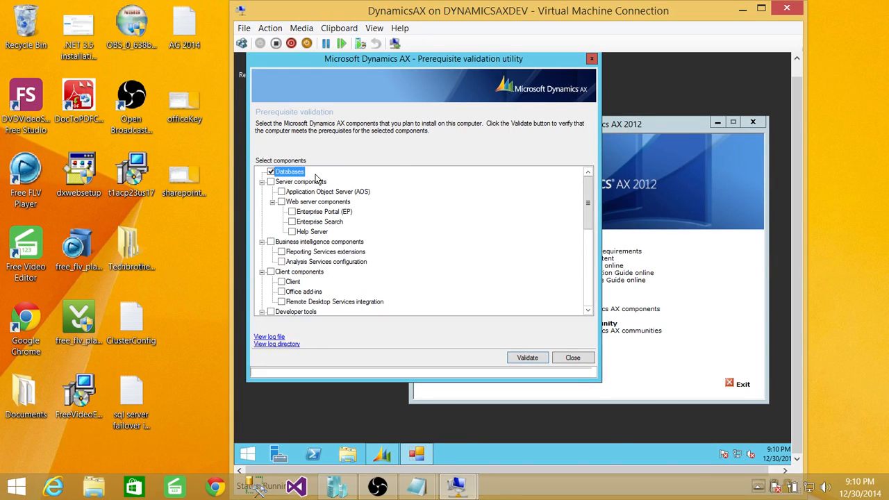
{"action": "left_click", "coordinate": [271, 181]}
{"action": "left_click", "coordinate": [281, 202]}
{"action": "left_click_drag", "start_coordinate": [585, 193], "coordinate": [580, 175]}
{"action": "left_click", "coordinate": [281, 303]}
{"action": "left_click", "coordinate": [539, 358]}
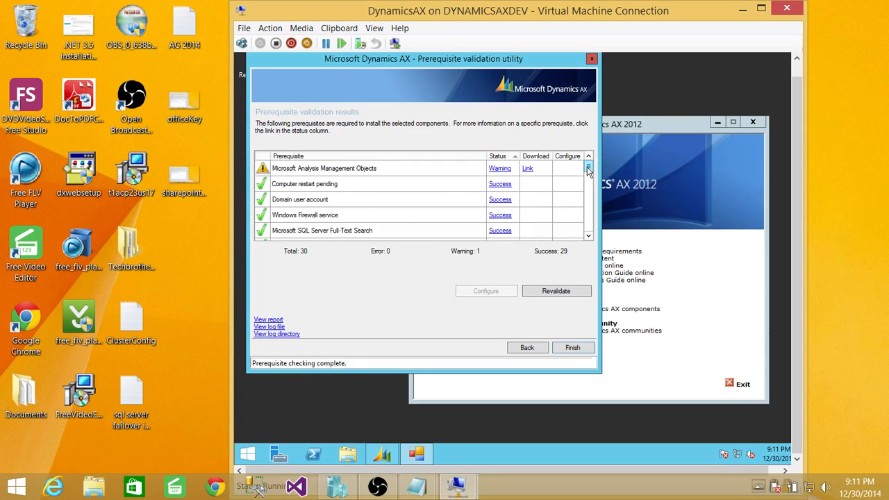
Review the prerequisite validation results and the warning details for Microsoft Analysis Management Objects, and finish the validation utility.
{"action": "mouse_move", "coordinate": [588, 170]}
{"action": "left_mouse_down"}
{"action": "mouse_move", "coordinate": [587, 254]}
{"action": "mouse_move", "coordinate": [597, 163]}
{"action": "left_mouse_up"}
{"action": "left_click_drag", "start_coordinate": [370, 59], "coordinate": [393, 98]}
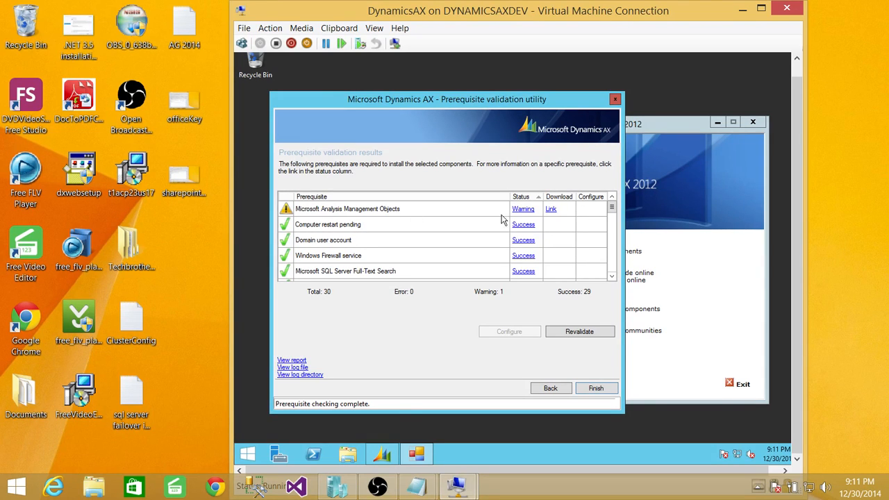
{"action": "left_click", "coordinate": [523, 209]}
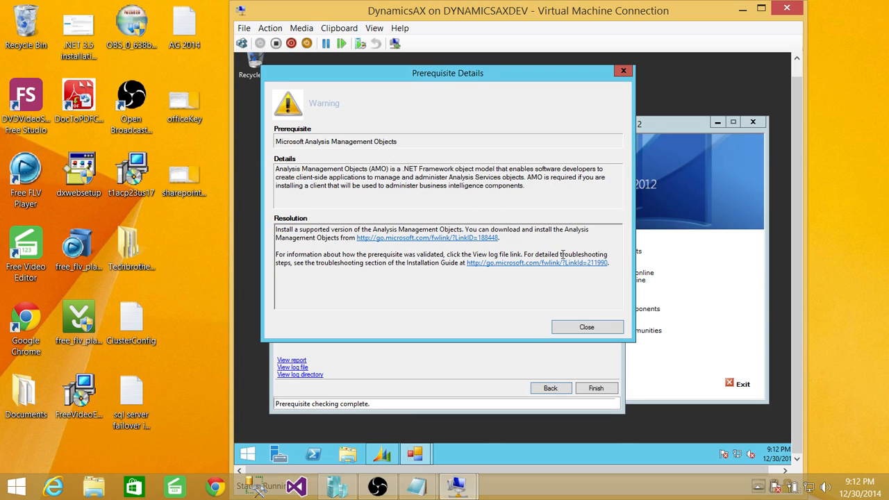
{"action": "left_click", "coordinate": [581, 327]}
{"action": "left_click", "coordinate": [590, 212]}
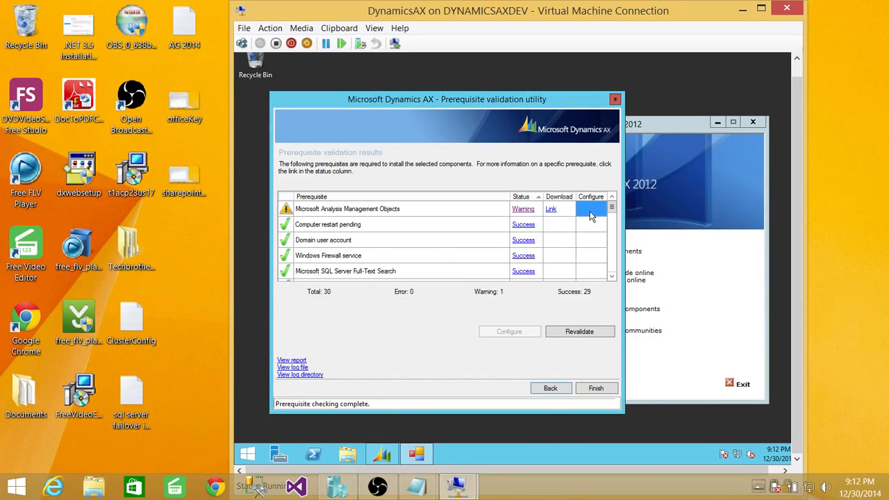
{"action": "left_click", "coordinate": [597, 389]}
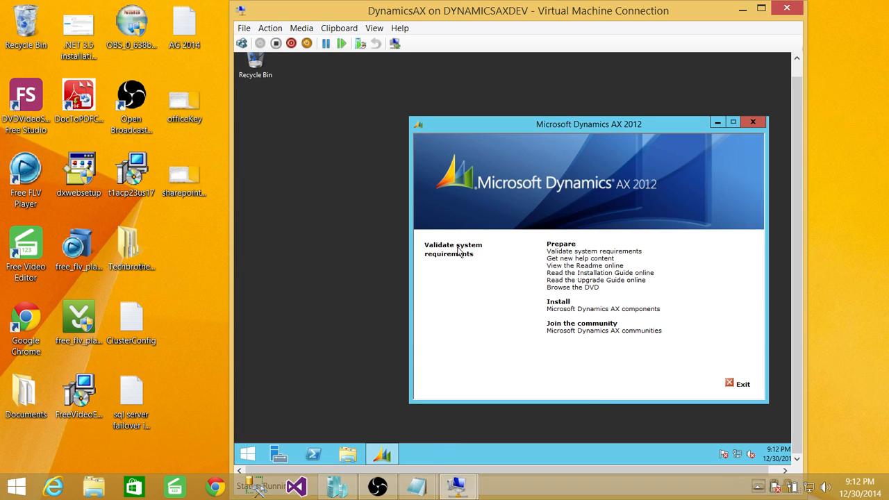
Start the setup wizard for Microsoft Dynamics AX components and accept the license terms.
{"action": "left_click", "coordinate": [585, 314]}
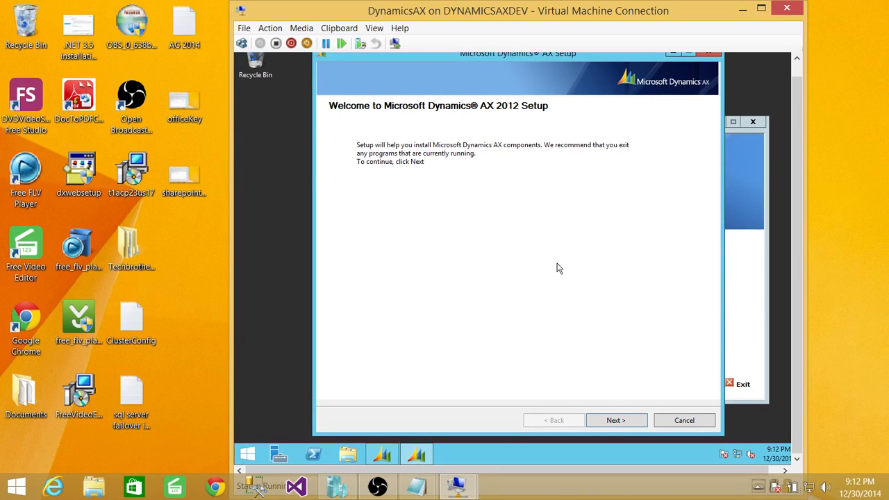
{"action": "left_click", "coordinate": [616, 420]}
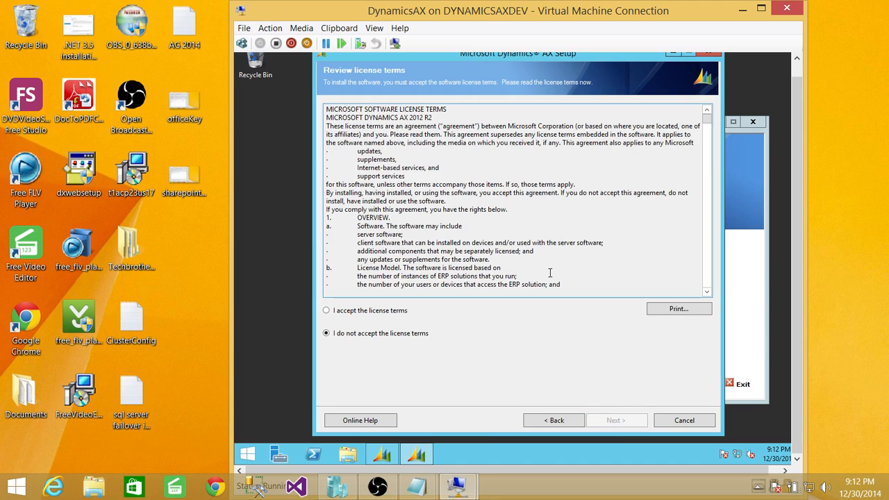
{"action": "left_click", "coordinate": [371, 314]}
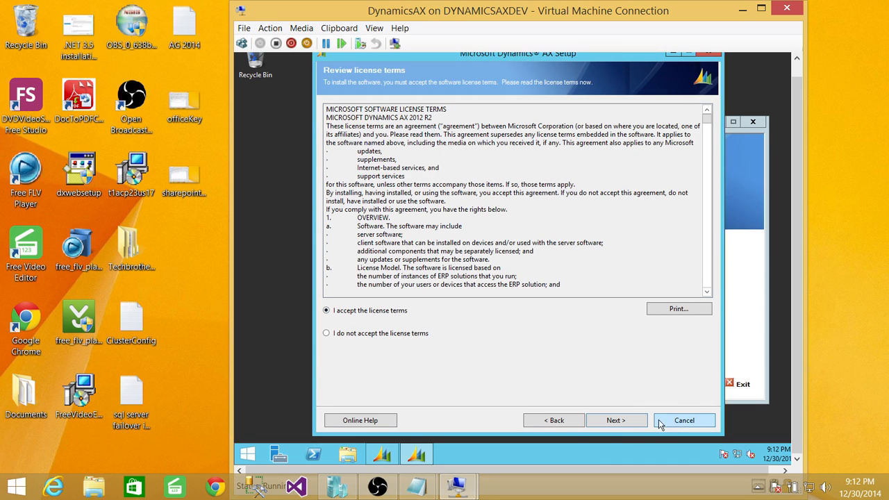
{"action": "left_click", "coordinate": [615, 420]}
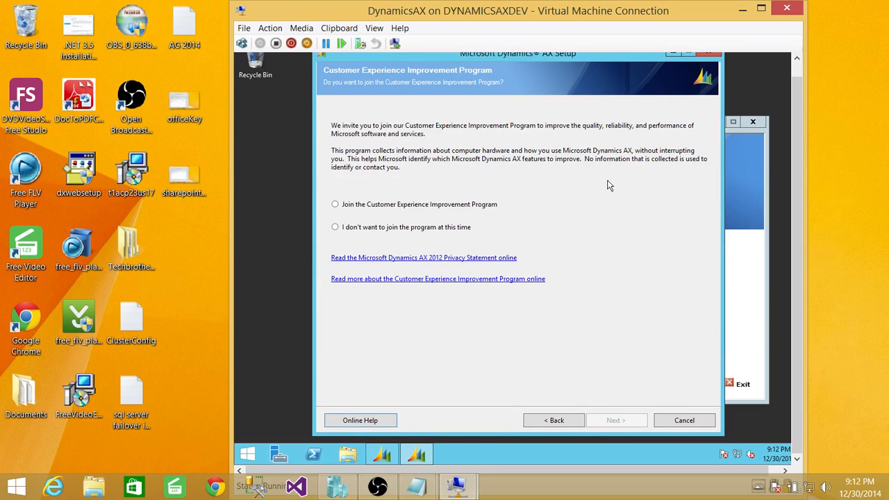
Decline the Customer Experience Improvement Program and install the Setup Support Files to C:\Program Files\Microsoft Dynamics AX\60.
{"action": "left_click", "coordinate": [335, 227]}
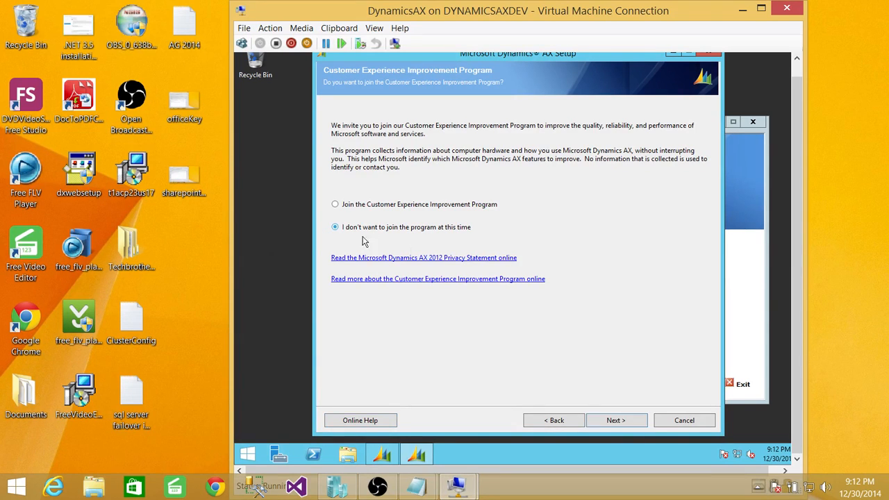
{"action": "left_click", "coordinate": [625, 420]}
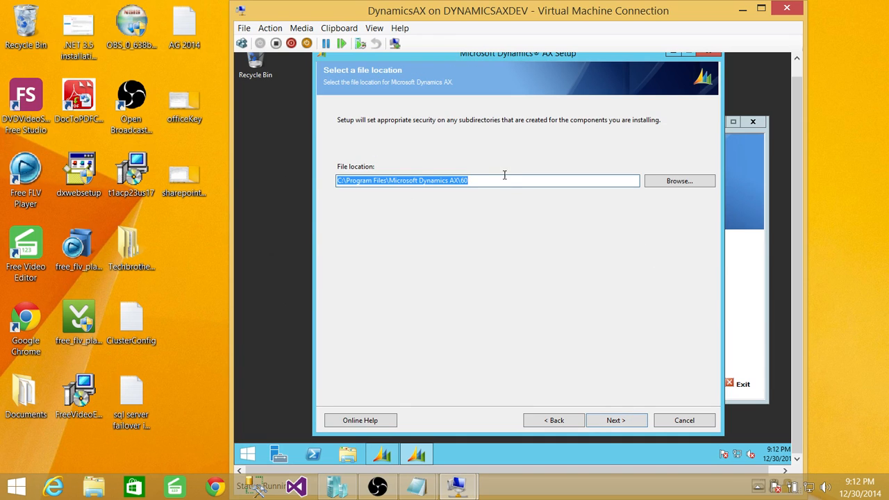
{"action": "left_click_drag", "start_coordinate": [483, 182], "coordinate": [336, 193]}
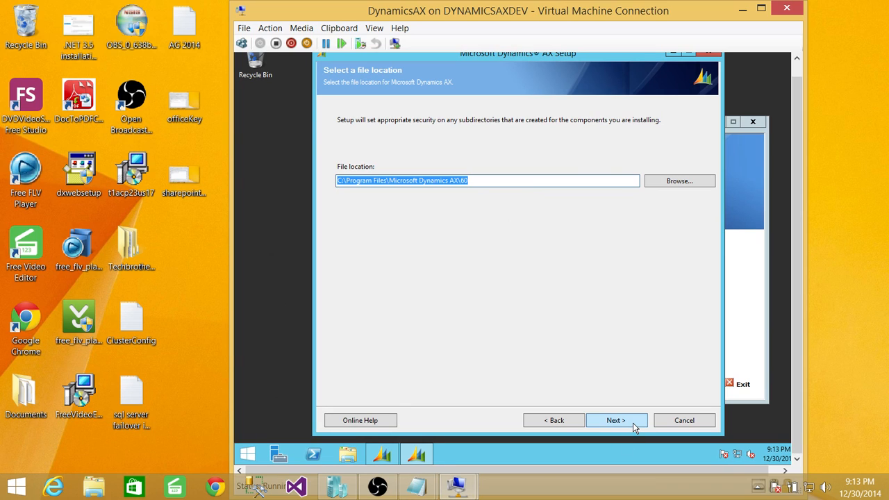
{"action": "left_click", "coordinate": [615, 420]}
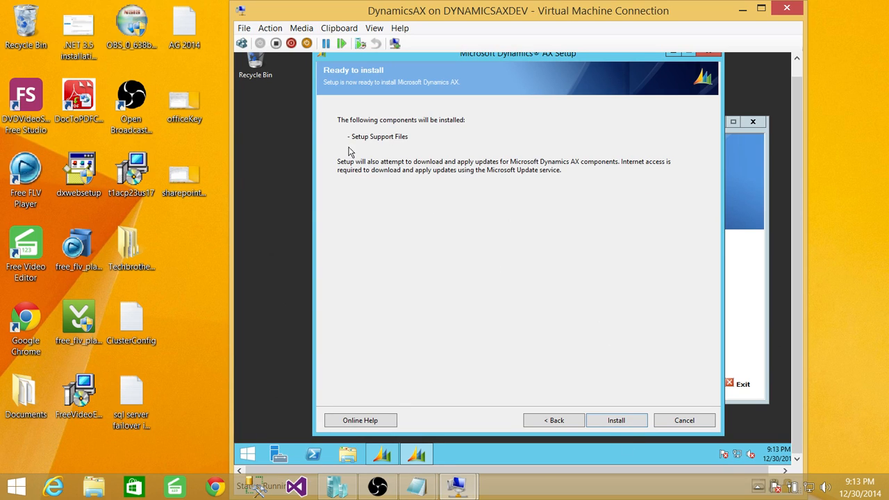
{"action": "left_click", "coordinate": [622, 422]}
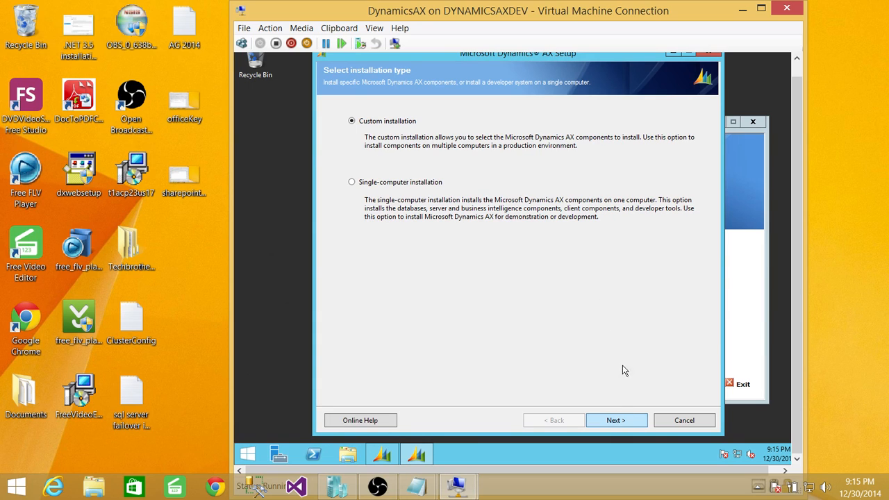
Choose a custom installation with Databases, Server components and Client components, leaving out the Web server components.
{"action": "key", "text": "Return"}
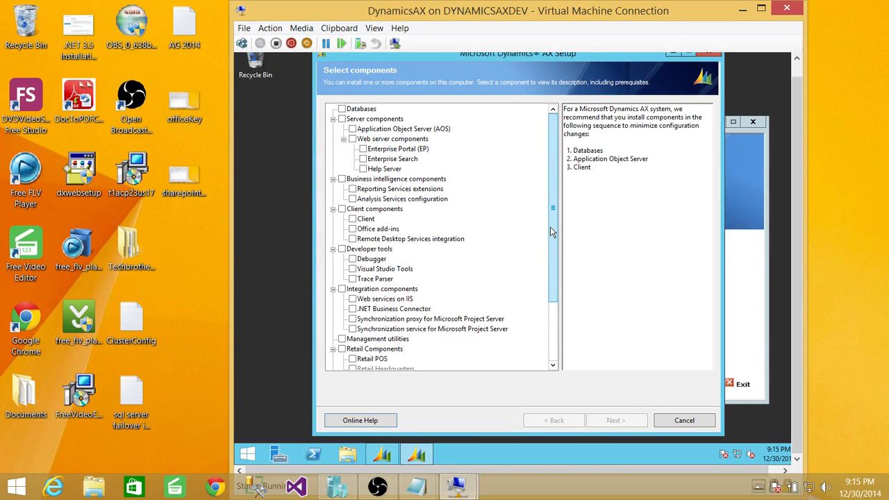
{"action": "left_click", "coordinate": [341, 109]}
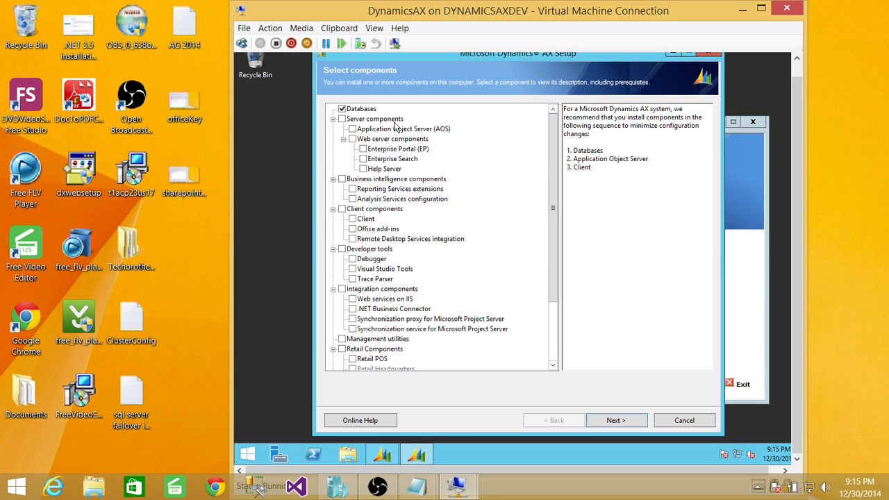
{"action": "left_click", "coordinate": [341, 120]}
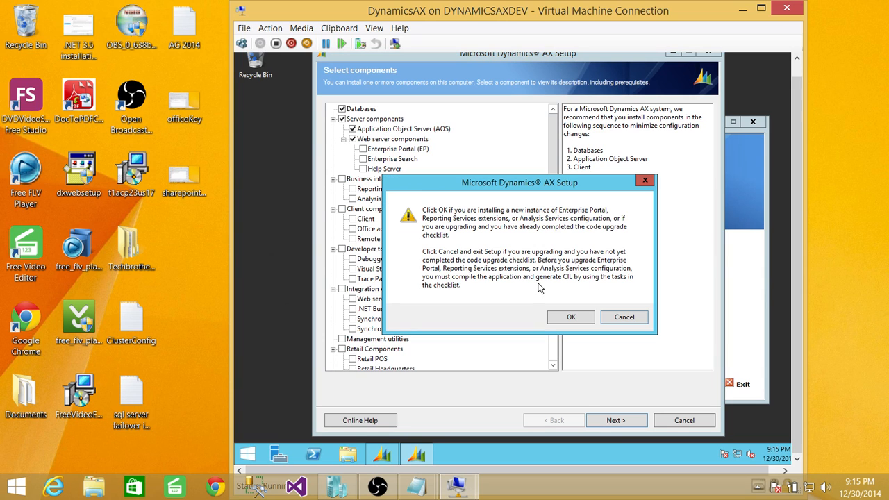
{"action": "left_click", "coordinate": [574, 320]}
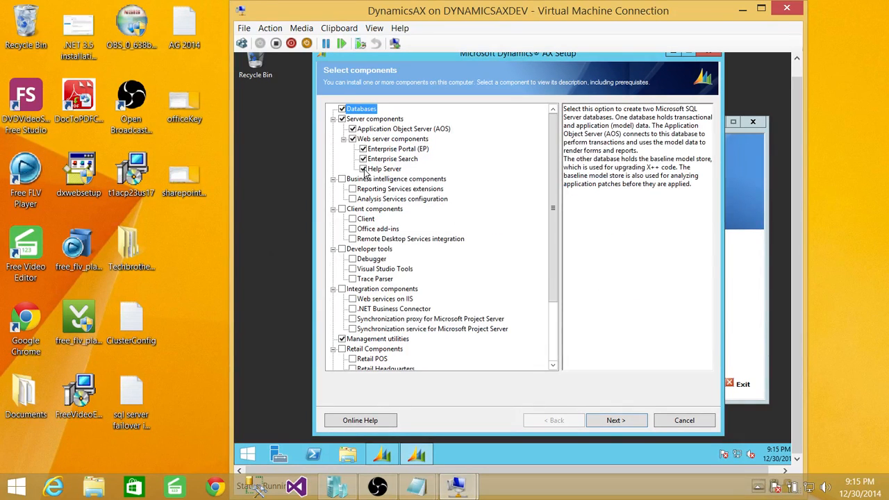
{"action": "left_click", "coordinate": [353, 139]}
{"action": "left_click", "coordinate": [341, 208]}
{"action": "left_click", "coordinate": [614, 420]}
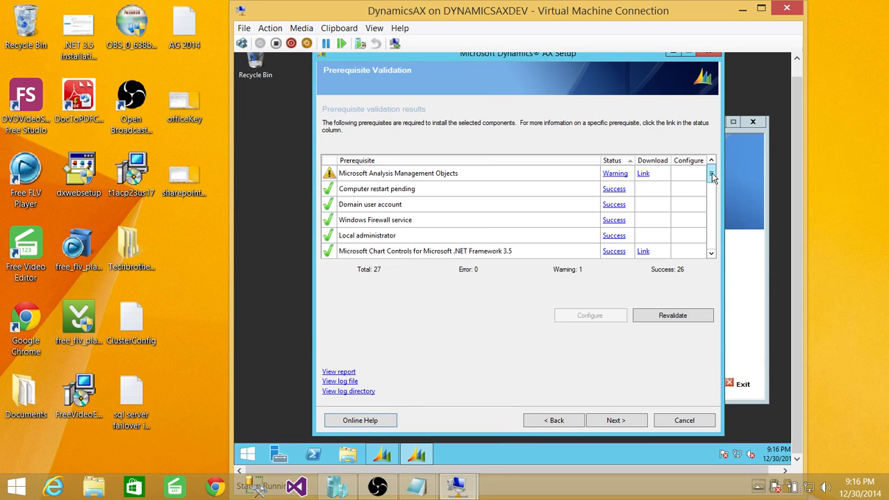
Continue past the prerequisite results, keeping the 32-bit location C:\Program Files (x86)\Microsoft Dynamics AX\60 and the option to create new databases.
{"action": "mouse_move", "coordinate": [712, 176]}
{"action": "left_mouse_down"}
{"action": "mouse_move", "coordinate": [713, 244]}
{"action": "mouse_move", "coordinate": [710, 172]}
{"action": "left_mouse_up"}
{"action": "left_click", "coordinate": [614, 420]}
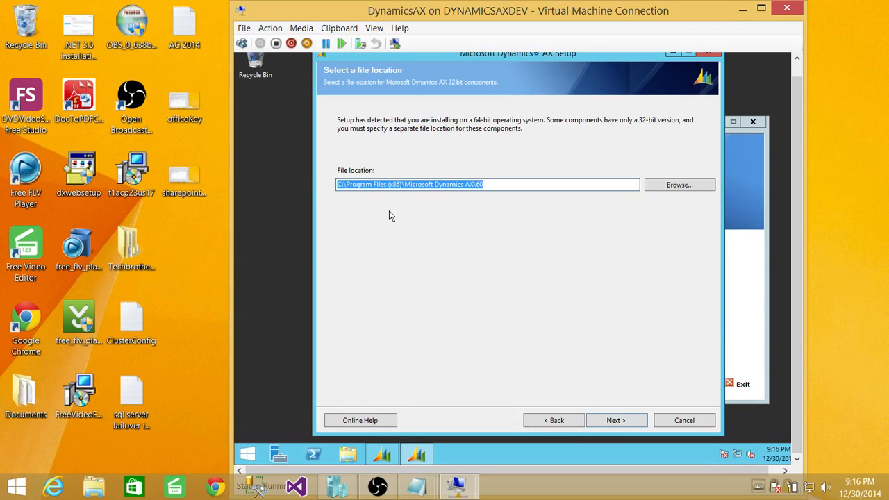
{"action": "left_click", "coordinate": [614, 420]}
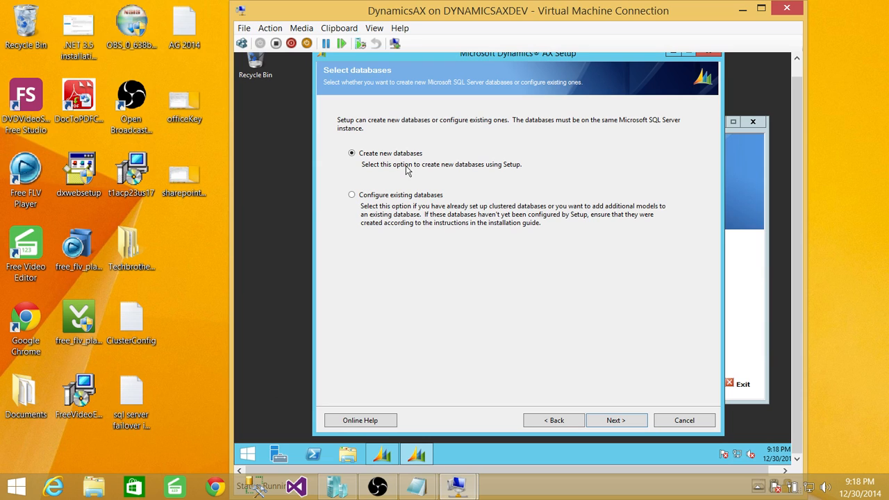
{"action": "left_click", "coordinate": [615, 420]}
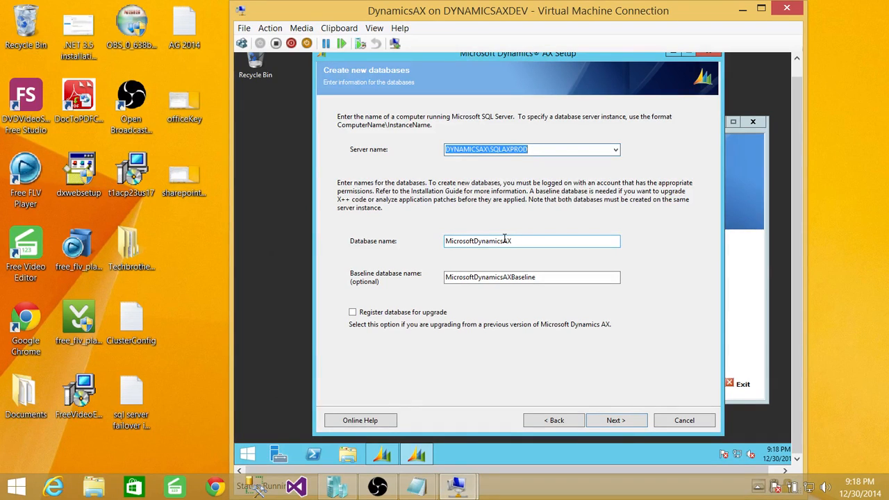
Set the new database's name to AXPRODDB.
{"action": "left_click_drag", "start_coordinate": [502, 241], "coordinate": [389, 230]}
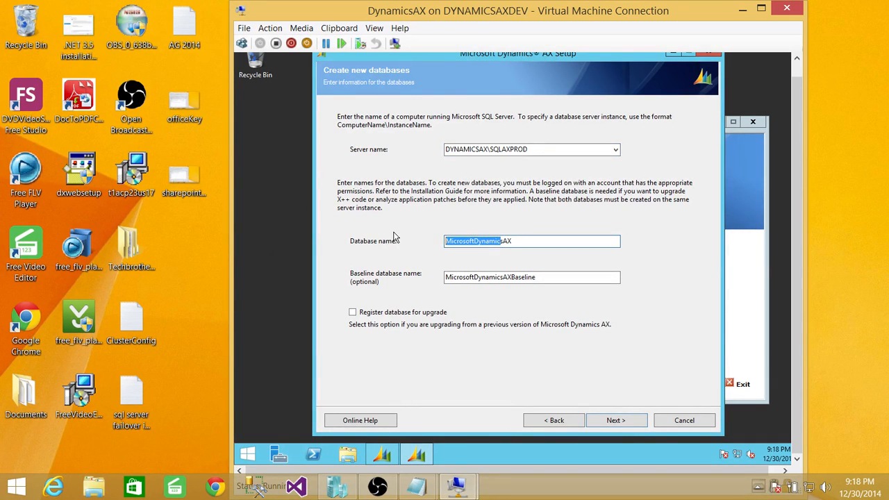
{"action": "key", "text": "BackSpace"}
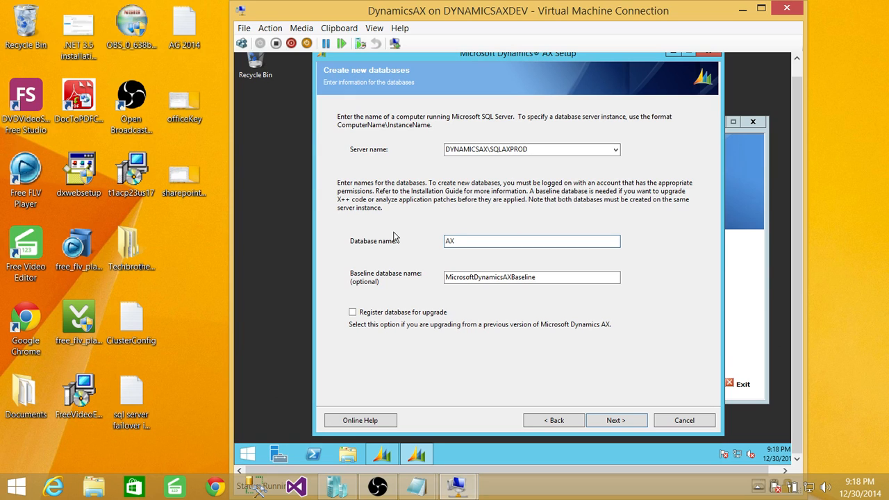
{"action": "type", "text": "PRODDB"}
Shorten the baseline database name to AXBaseline and prefix it with the copied database name, giving AXPRODDBAXBaseline.
{"action": "left_click", "coordinate": [506, 277]}
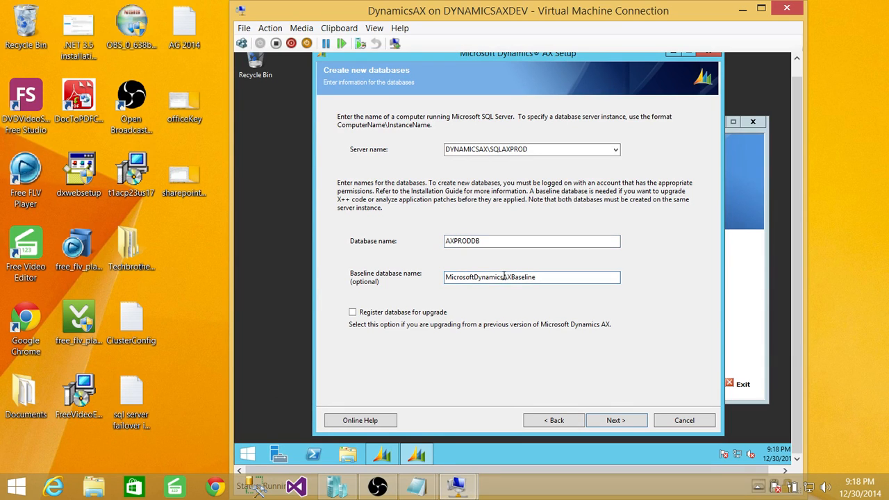
{"action": "left_click_drag", "start_coordinate": [505, 276], "coordinate": [368, 275]}
{"action": "key", "text": "Delete"}
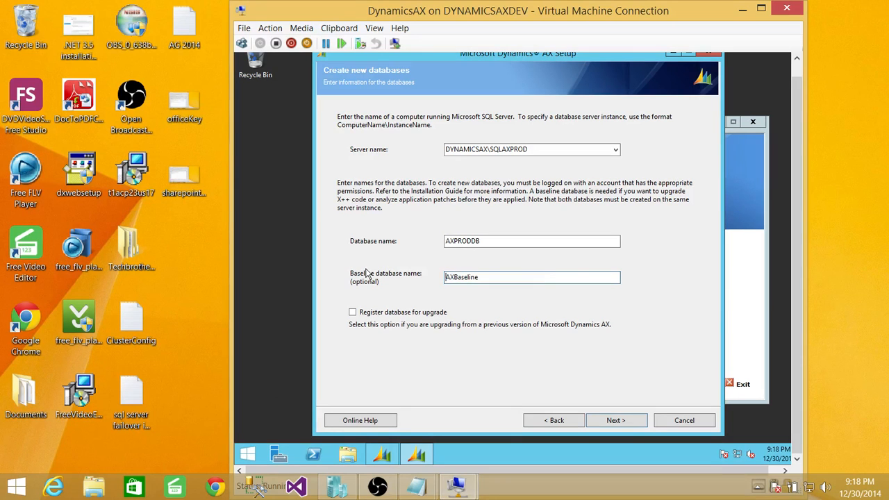
{"action": "left_click_drag", "start_coordinate": [493, 243], "coordinate": [352, 236]}
{"action": "key", "text": "ctrl+c"}
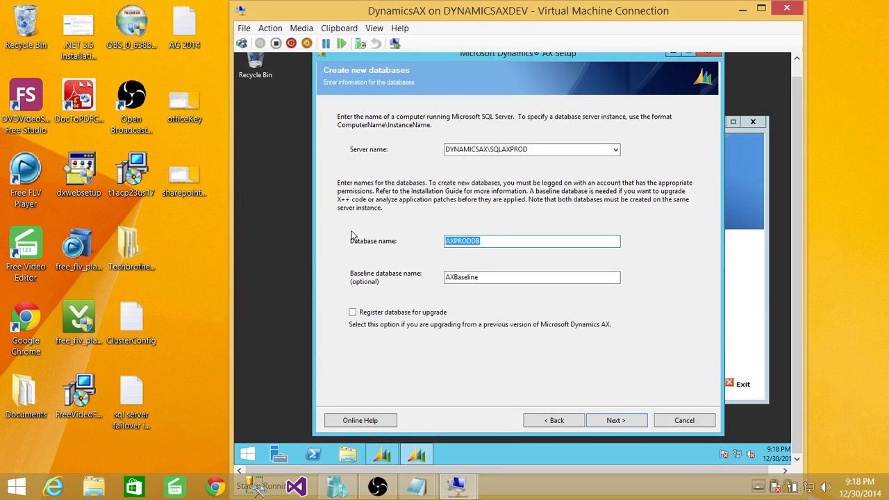
{"action": "left_click", "coordinate": [447, 277]}
{"action": "key", "text": "ctrl+v"}
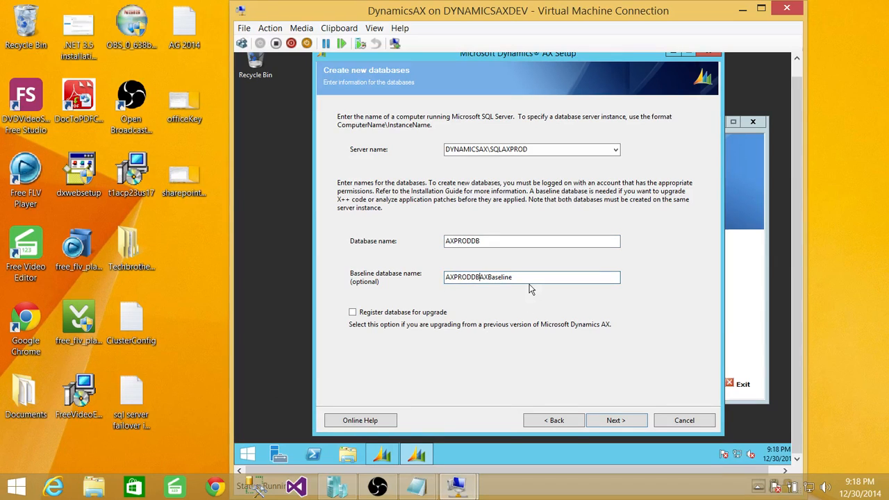
Complete the baseline database name as AXPRODDB_AXBaseline and continue with DYNAMICSAX\SQLAXPROD as the database server.
{"action": "type", "text": "_"}
{"action": "left_click", "coordinate": [536, 151]}
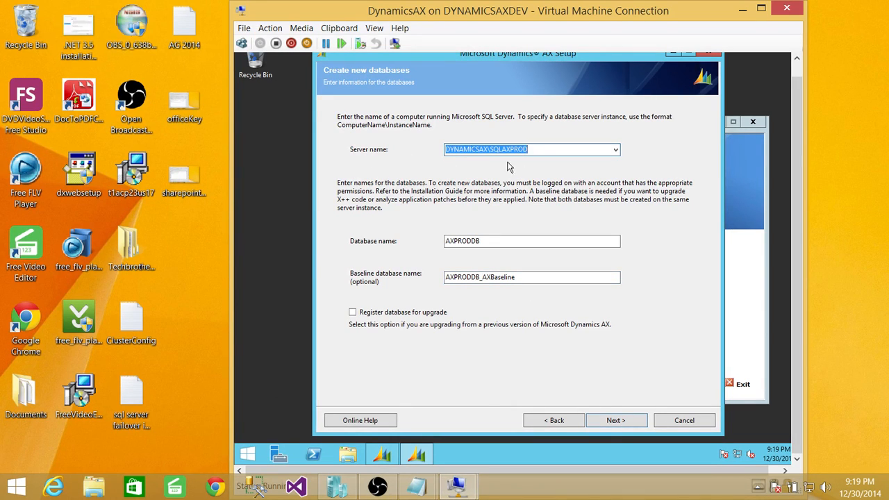
{"action": "left_click", "coordinate": [615, 150]}
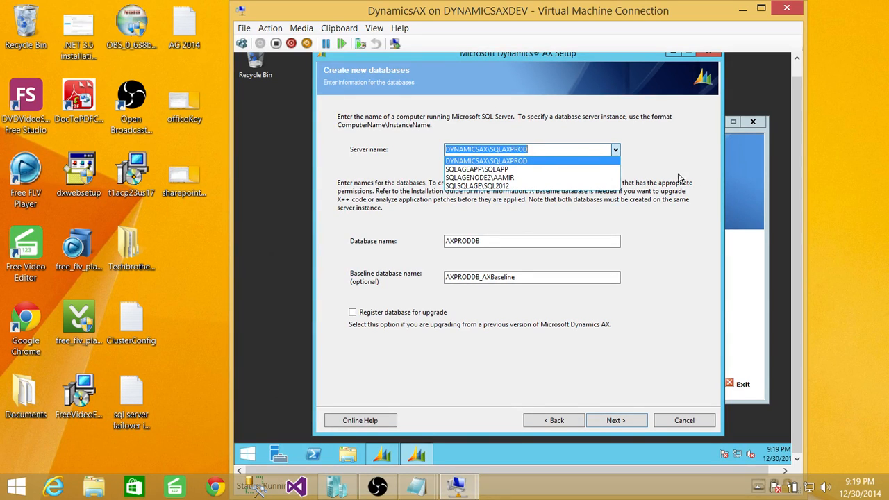
{"action": "left_click", "coordinate": [699, 150]}
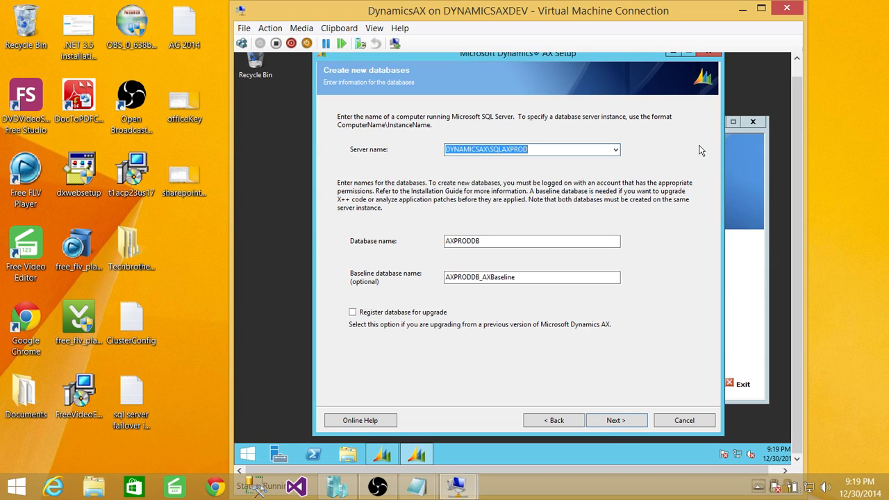
{"action": "left_click", "coordinate": [615, 419]}
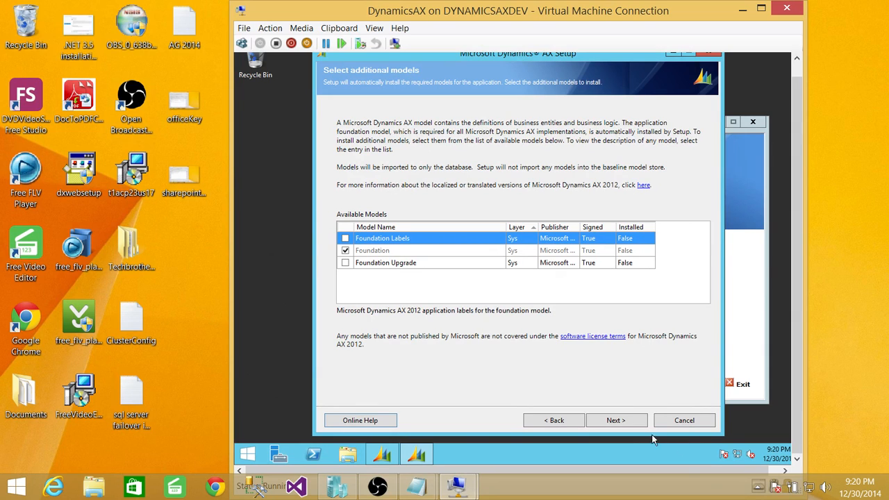
Continue with only the required Foundation model, and accept AOS ports 2712 for TCP/IP, 8101 for WSDL and 8201 for the services endpoint.
{"action": "left_click", "coordinate": [622, 424]}
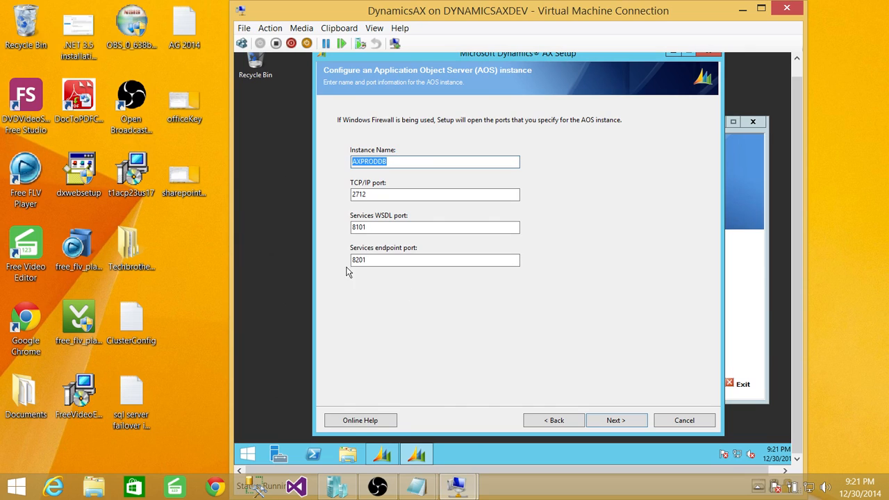
{"action": "double_click", "coordinate": [370, 227]}
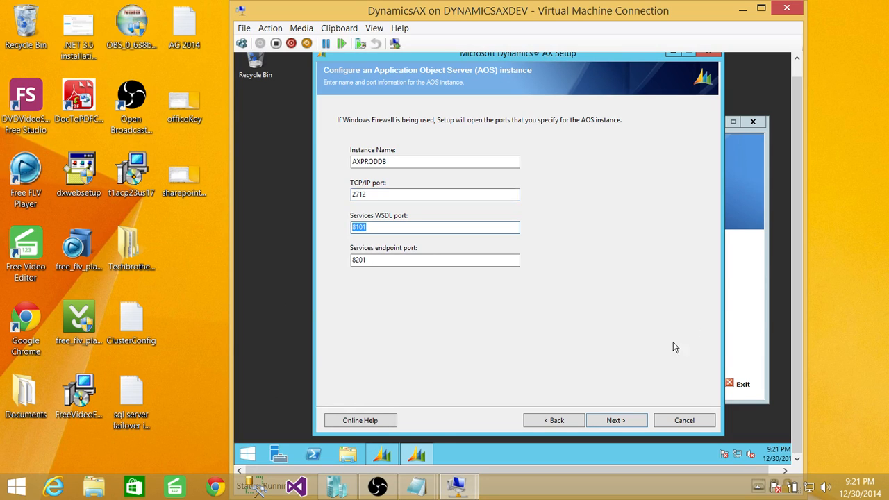
{"action": "left_click", "coordinate": [443, 229]}
{"action": "left_click", "coordinate": [616, 420]}
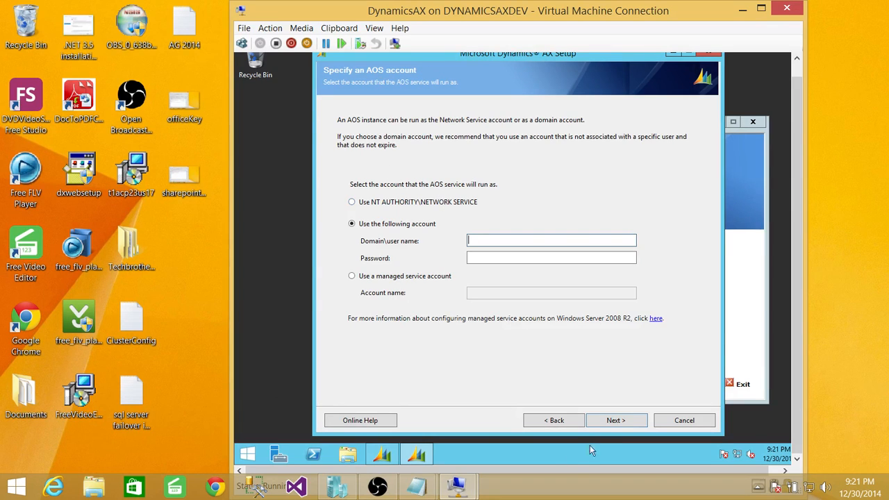
Return to the AOS instance configuration, shorten the instance name to AXPROD, and continue to the account settings.
{"action": "left_click", "coordinate": [564, 423]}
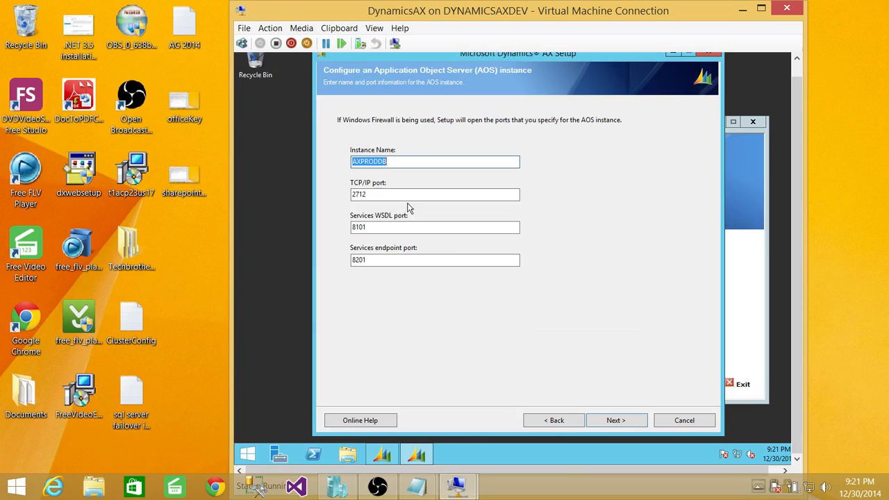
{"action": "left_click", "coordinate": [402, 162]}
{"action": "key", "text": "BackSpace"}
{"action": "key", "text": "BackSpace"}
{"action": "left_click", "coordinate": [618, 420]}
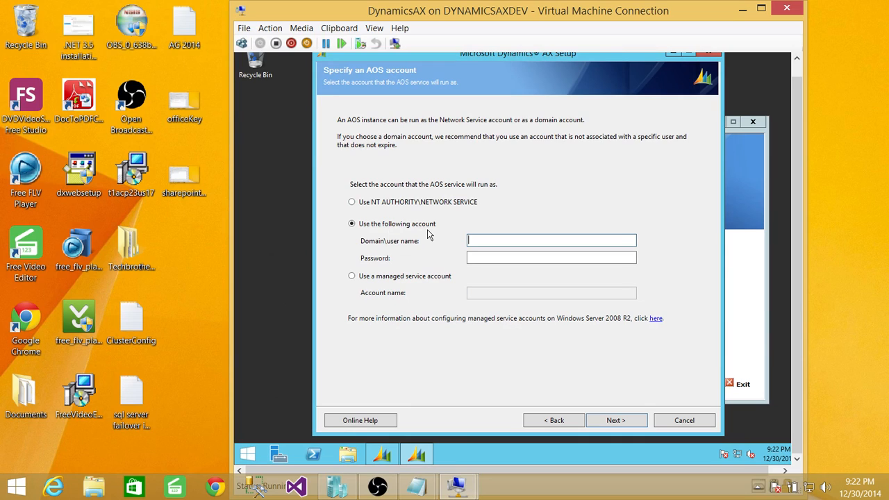
Set the AOS service to run as techbrothers\clusteradmin, enter the account password, and continue despite the dedicated-account recommendation.
{"action": "left_click", "coordinate": [485, 238]}
{"action": "type", "text": "techbrothers\\clusteradmin"}
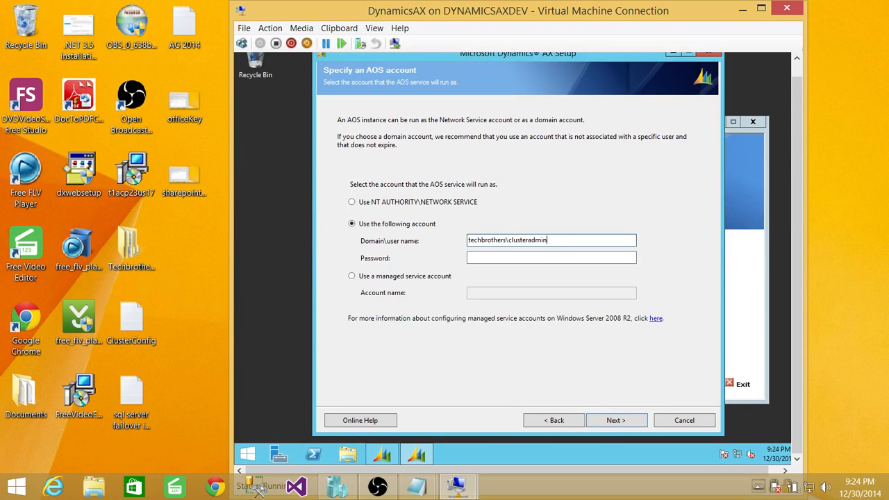
{"action": "left_click", "coordinate": [475, 256]}
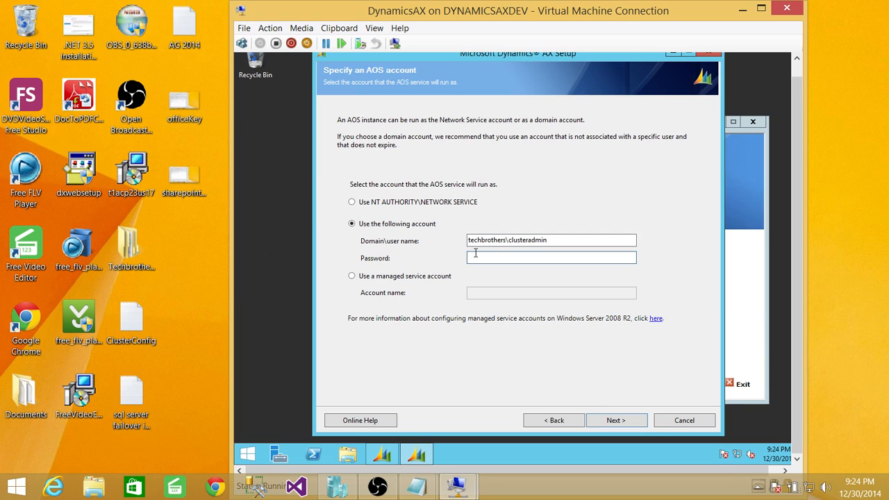
{"action": "type", "text": "********"}
{"action": "left_click", "coordinate": [628, 420]}
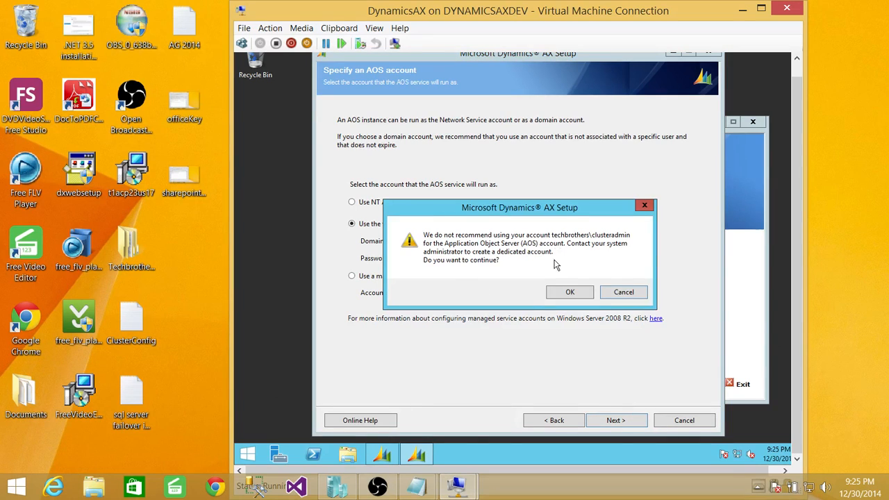
{"action": "left_click", "coordinate": [566, 292]}
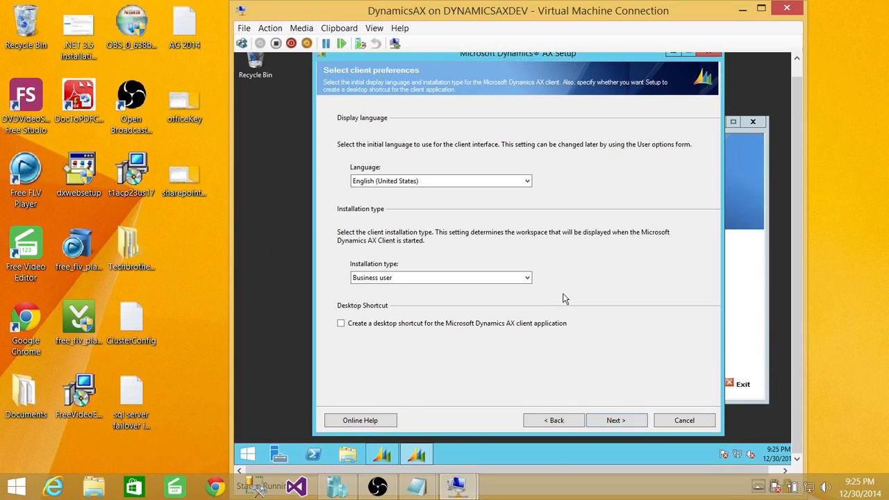
Set the client installation type to Administrator and enable a desktop shortcut for the Microsoft Dynamics AX client.
{"action": "left_click", "coordinate": [469, 281]}
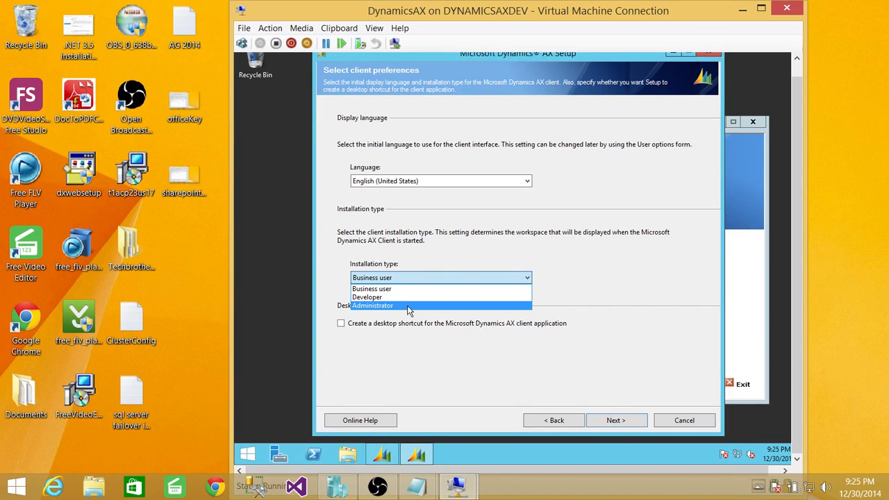
{"action": "left_click", "coordinate": [408, 306]}
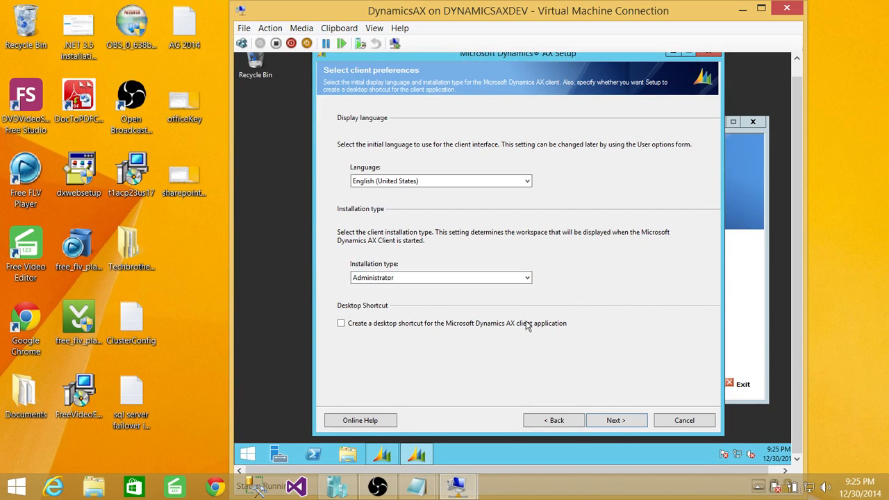
{"action": "left_click", "coordinate": [385, 279]}
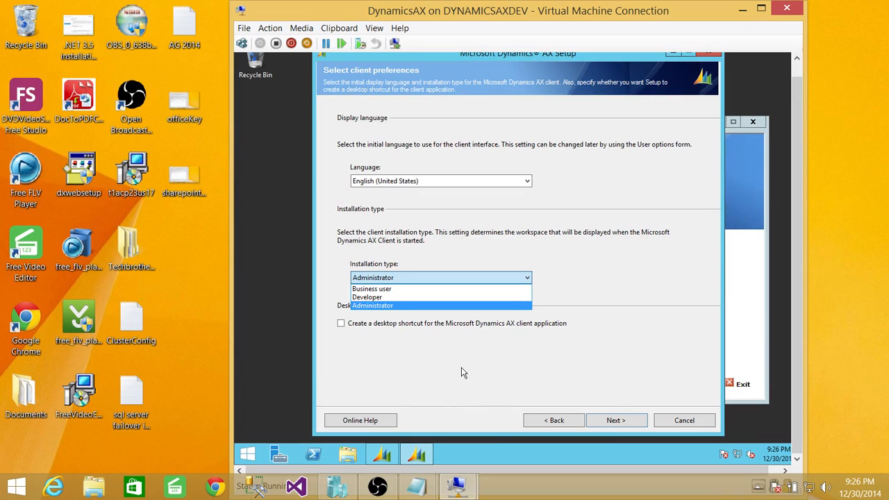
{"action": "left_click", "coordinate": [429, 307]}
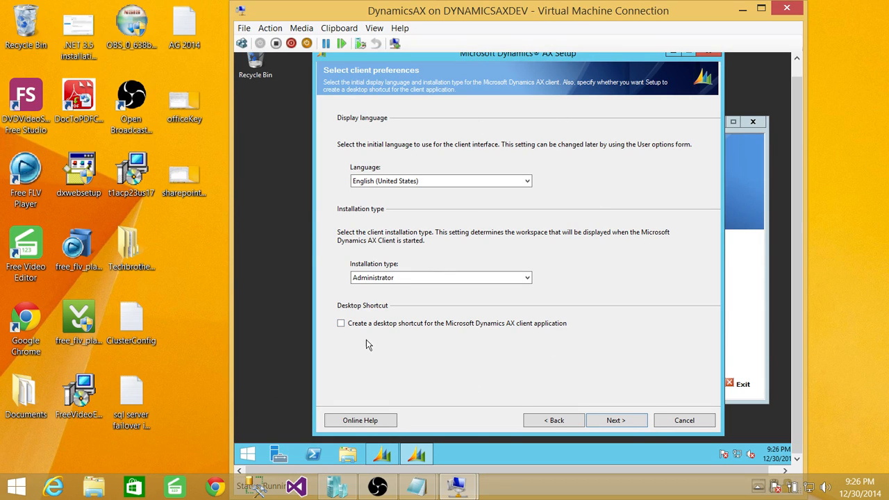
{"action": "left_click", "coordinate": [343, 325]}
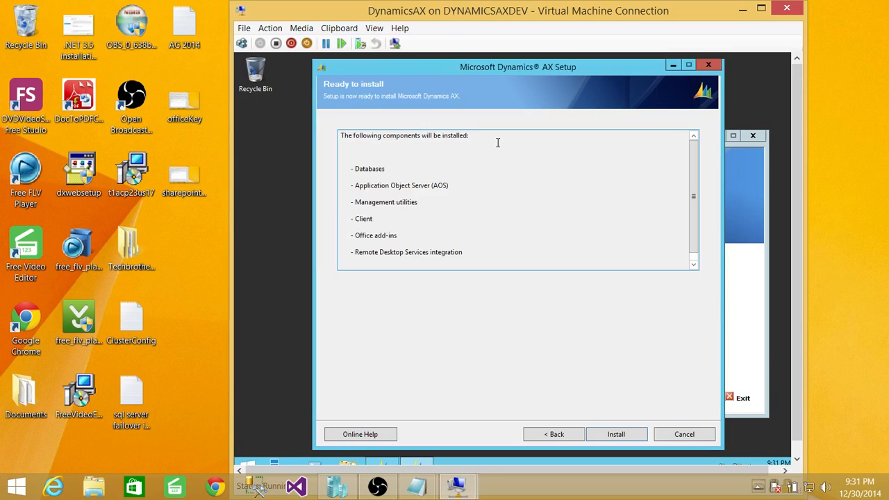
Install the listed Dynamics AX components and turn off opening the summary report when Setup closes.
{"action": "left_click", "coordinate": [616, 434]}
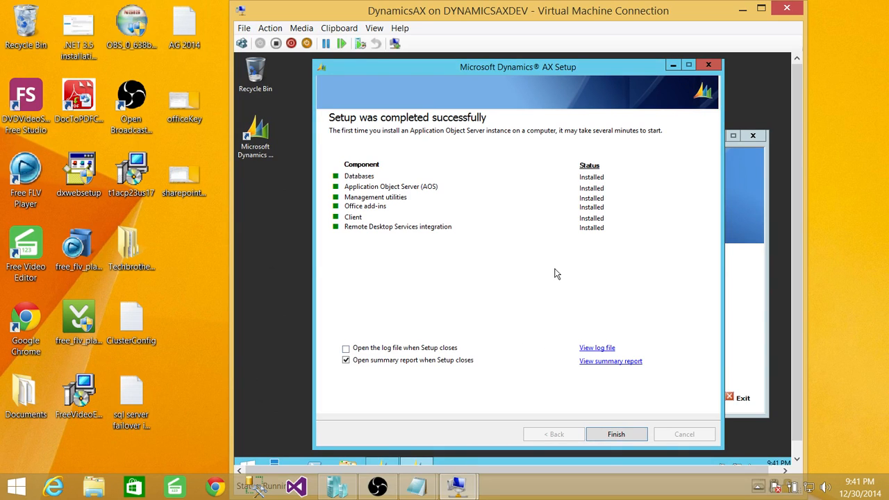
{"action": "left_click", "coordinate": [347, 360]}
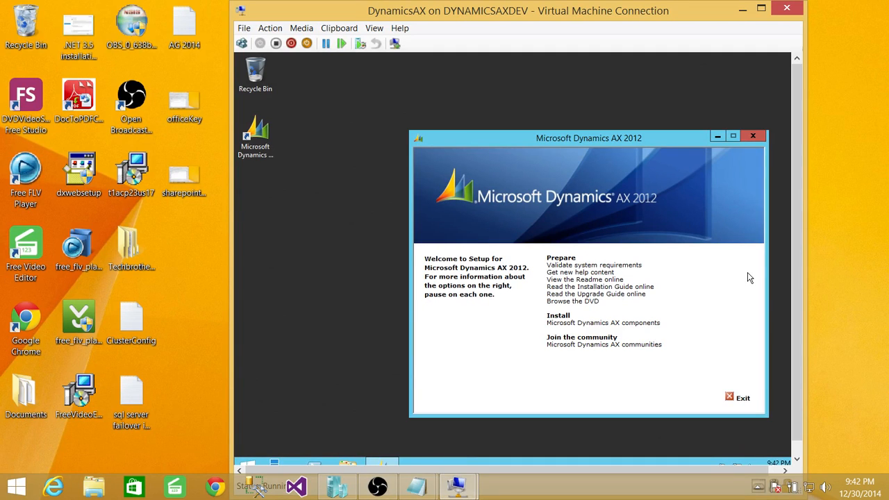
Minimize the setup launcher and start the Microsoft Dynamics AX 2012 client from its desktop shortcut.
{"action": "left_click", "coordinate": [717, 137]}
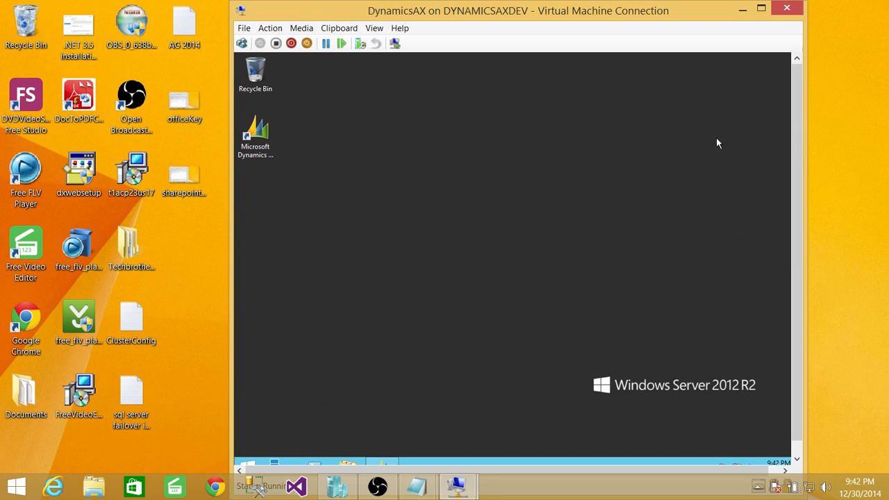
{"action": "left_click", "coordinate": [270, 138]}
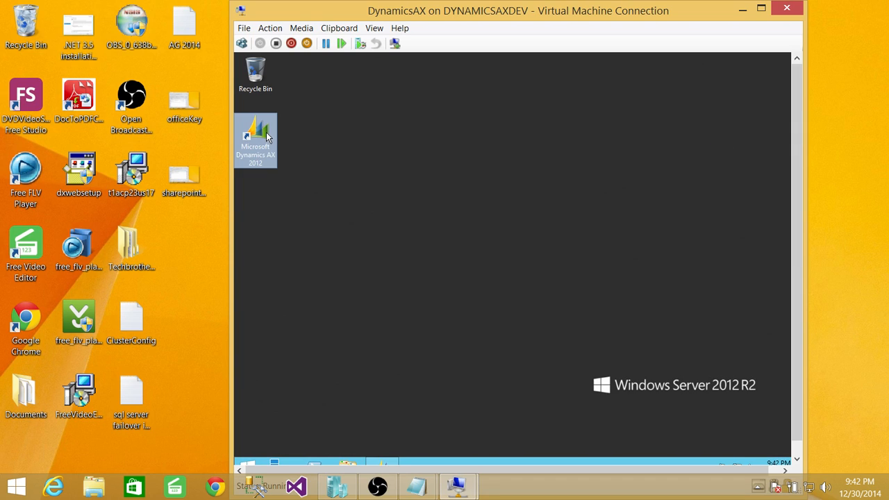
{"action": "double_click", "coordinate": [266, 136]}
{"action": "right_click", "coordinate": [266, 136]}
{"action": "left_click", "coordinate": [308, 165]}
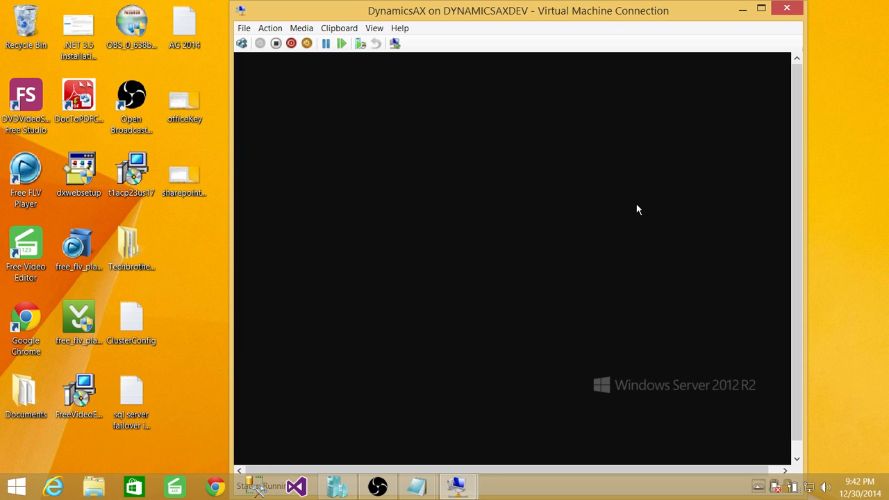
{"action": "left_click", "coordinate": [561, 282]}
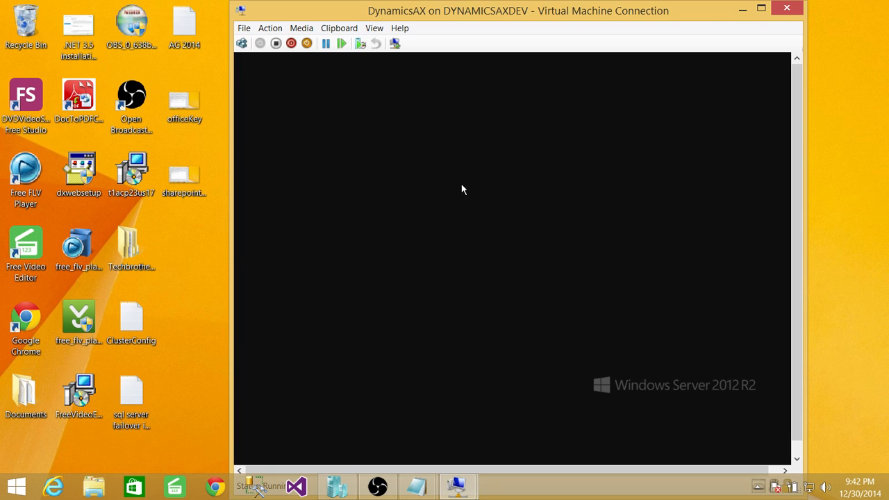